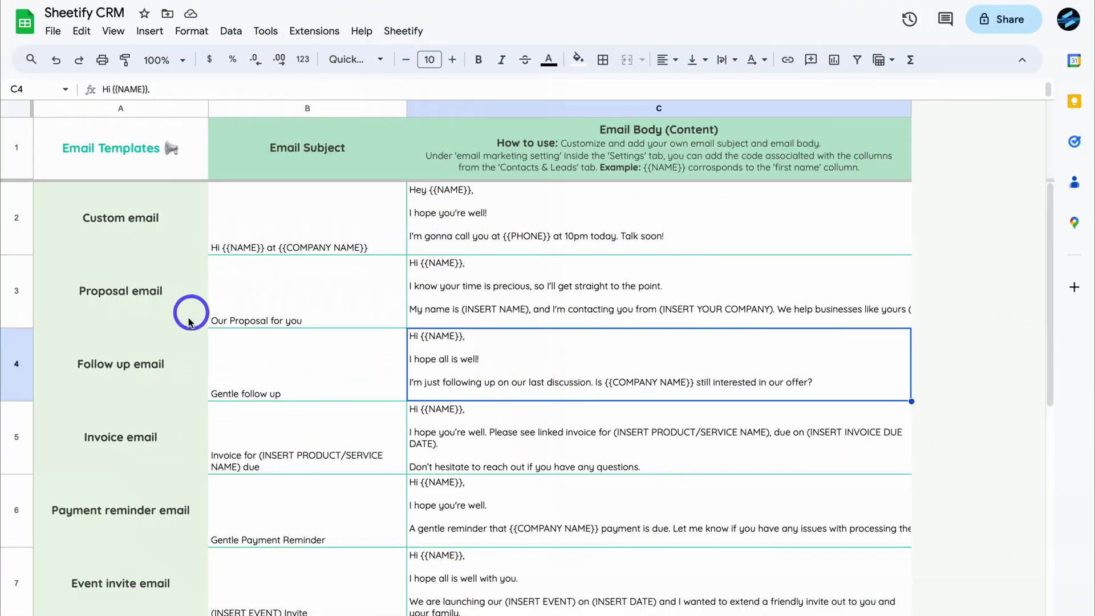
Review the template names, subjects and bodies in the Email Templates sheet, including the Invoice email body.
scroll(186, 314, "down", 8)
scroll(186, 318, "up", 9)
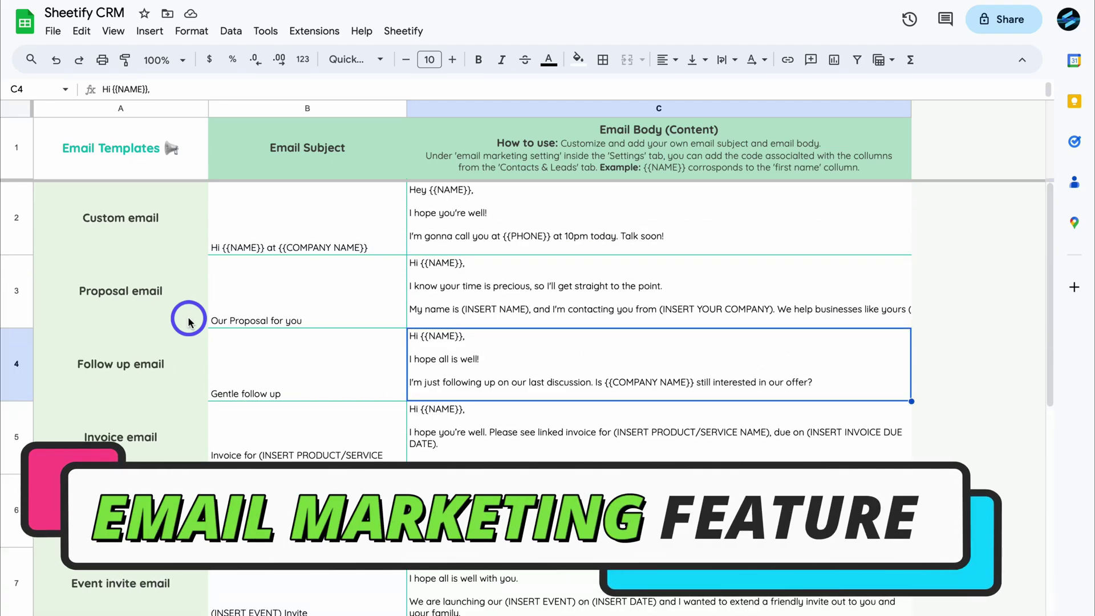
left_click(310, 222)
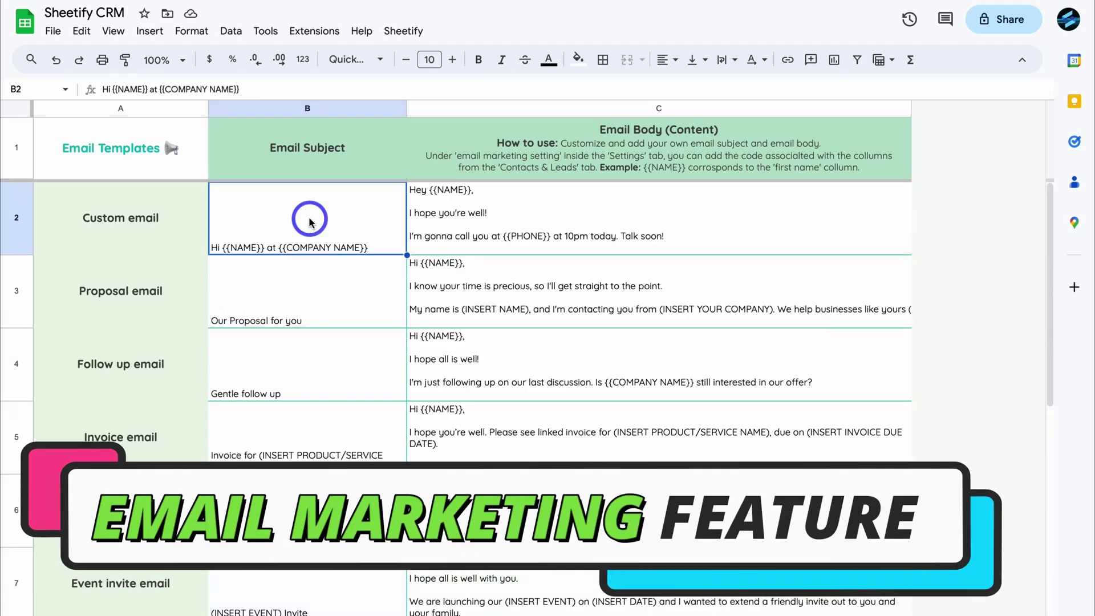
left_click(162, 226)
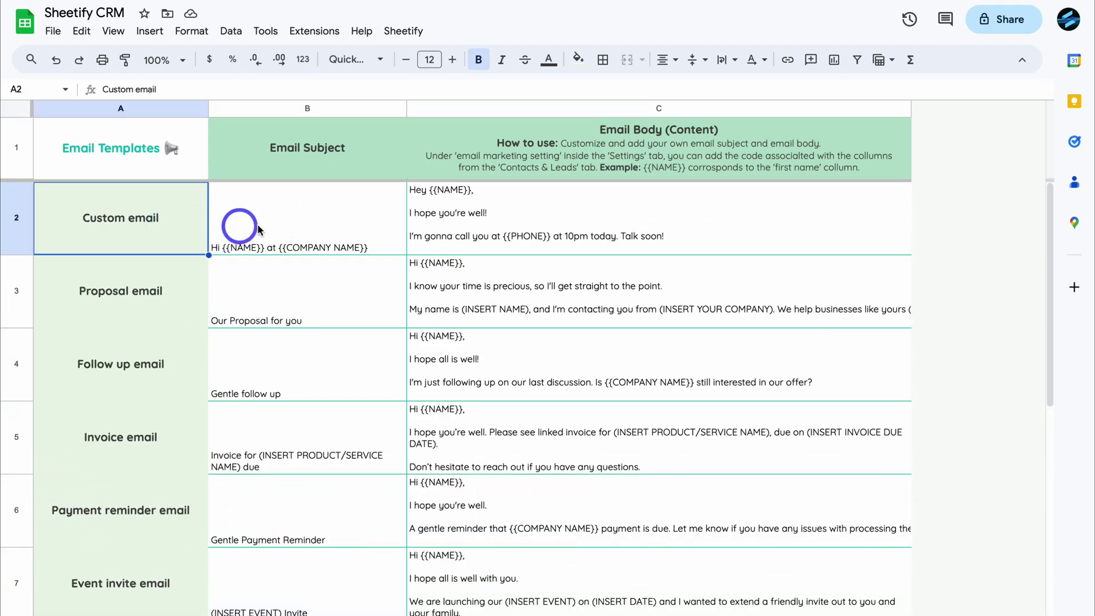
left_click(287, 228)
left_click_drag(287, 228, 625, 562)
left_click(954, 429)
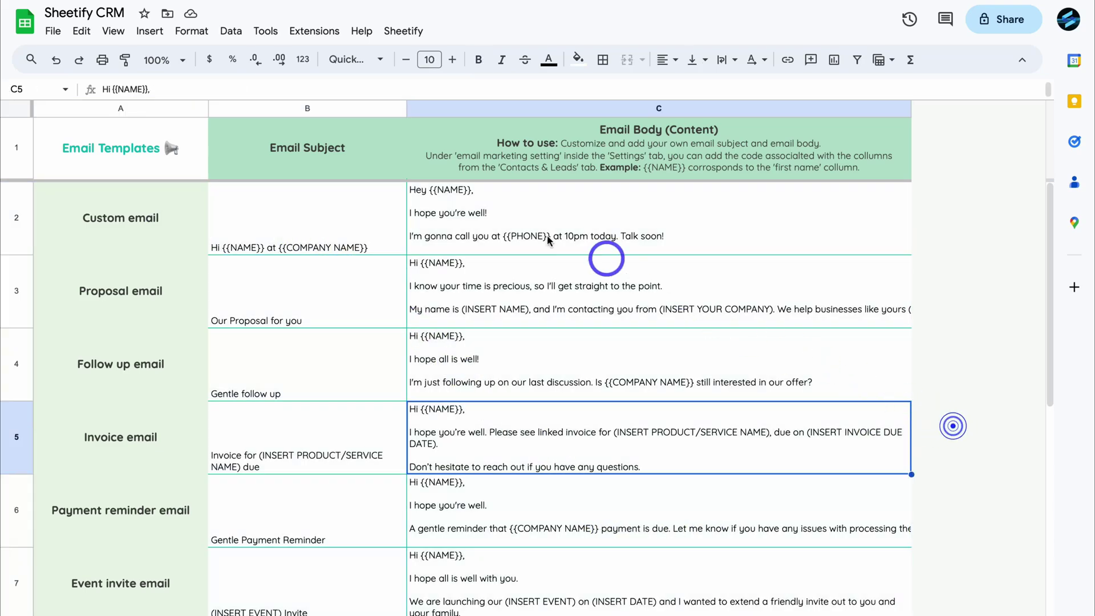
left_click(259, 224)
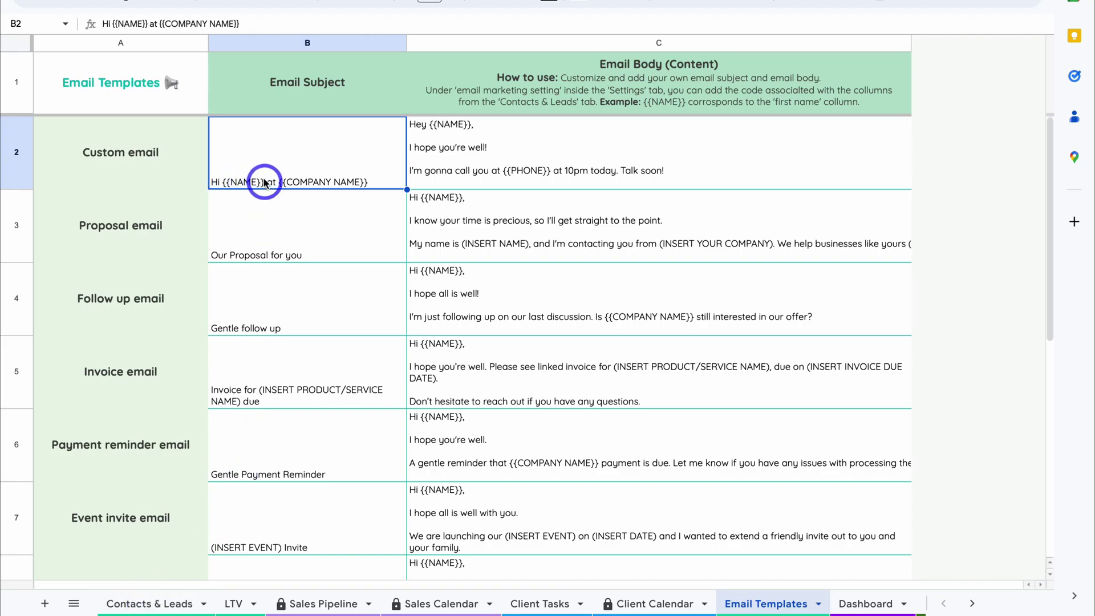
Look over the Contacts & Leads sheet, then return to the Email Templates sheet.
left_click(159, 601)
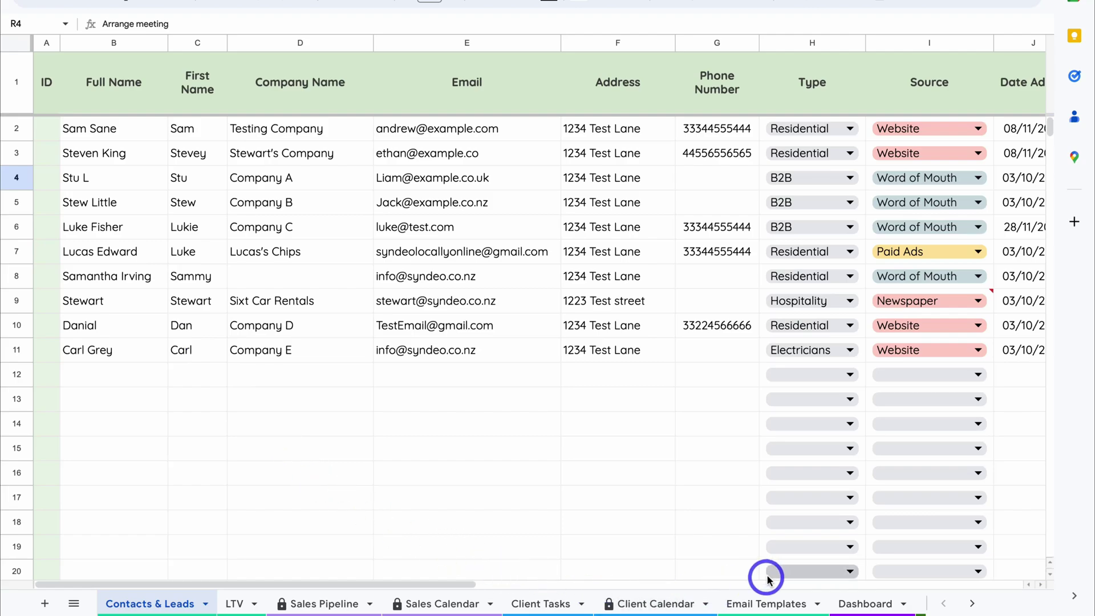
left_click(768, 604)
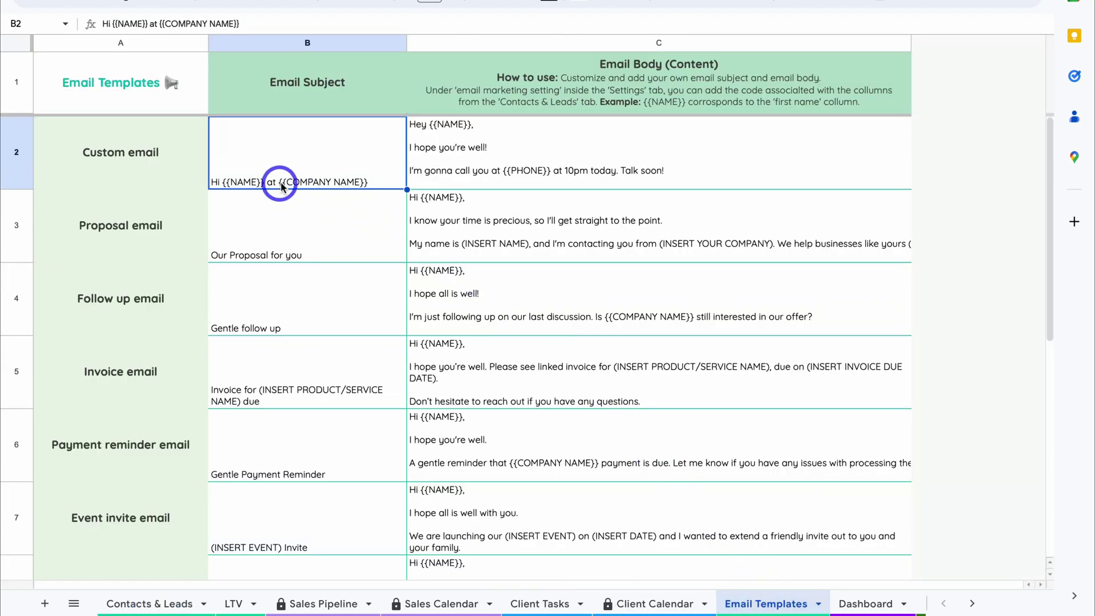
left_click(147, 604)
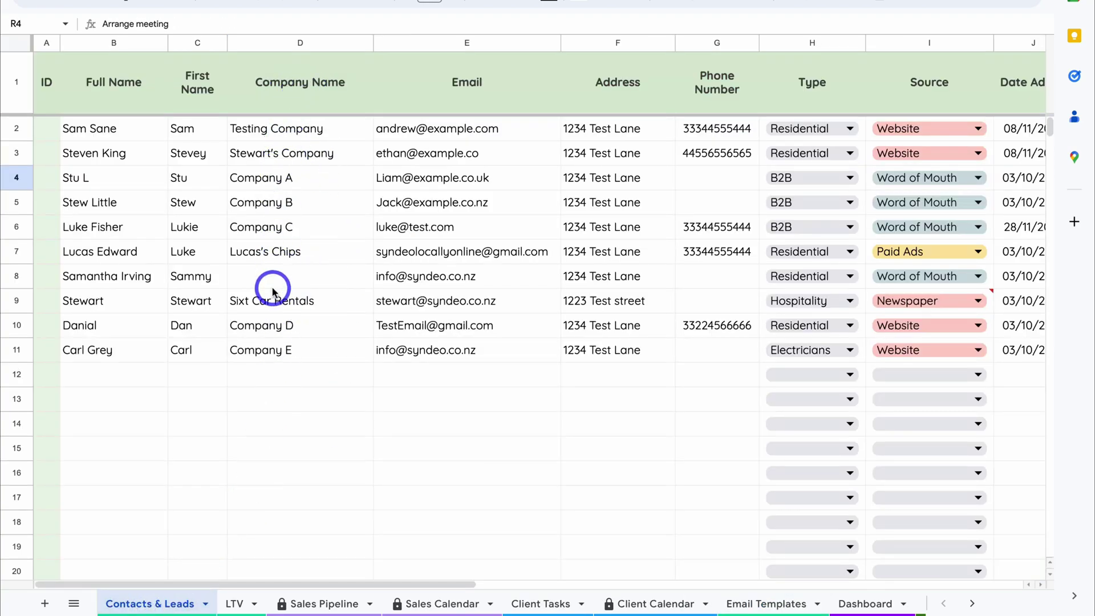
left_click(770, 604)
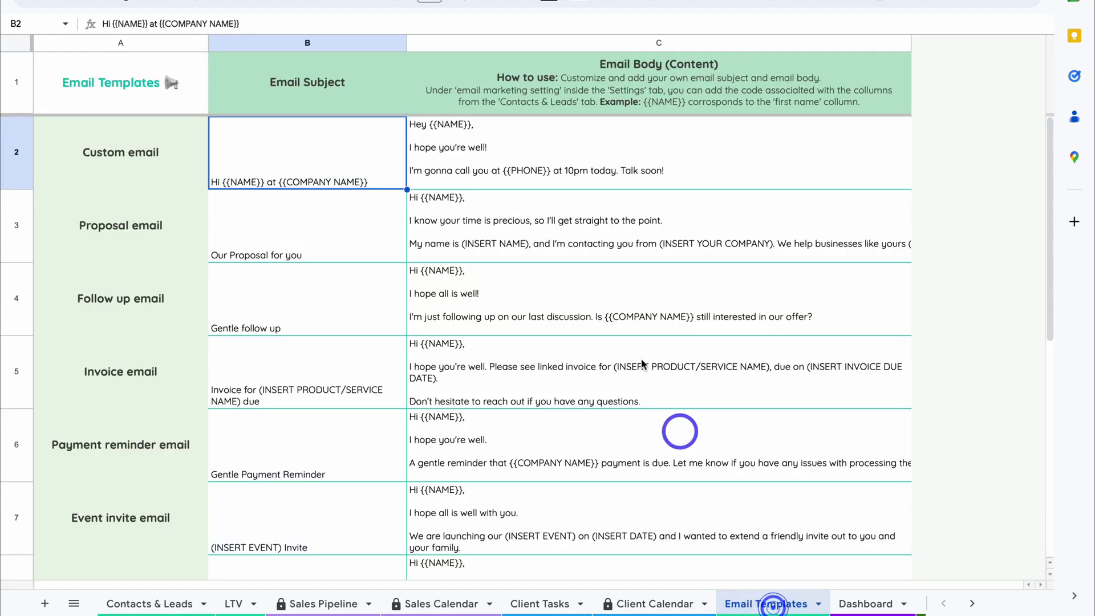
Append 'I like what {{COMPANY NAME}} has created!' and 'Best,' to the Custom email body in C2.
left_click(539, 149)
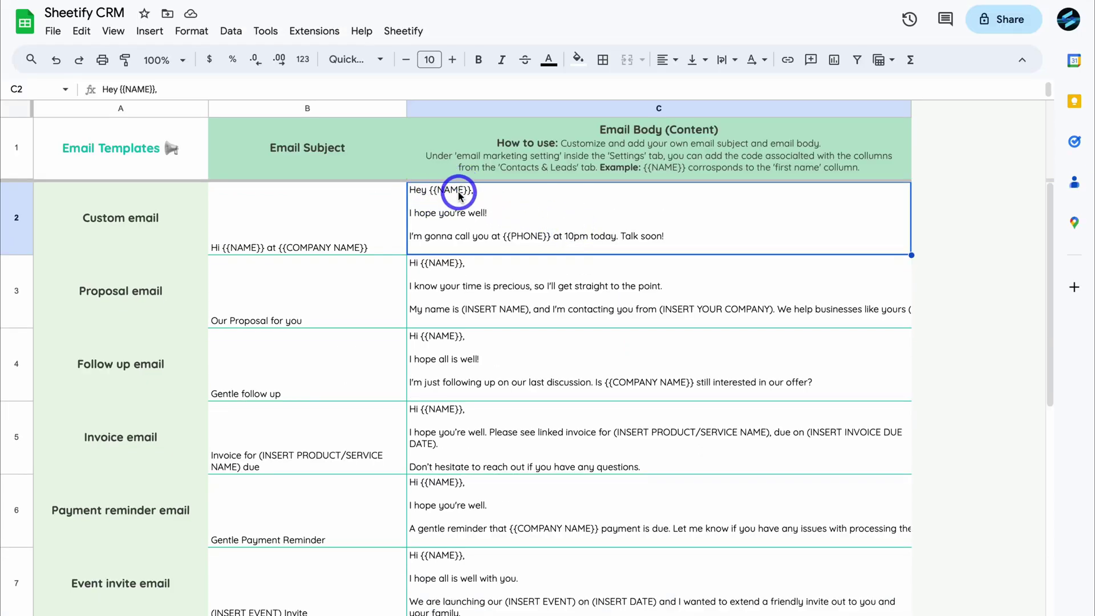
double_click(450, 230)
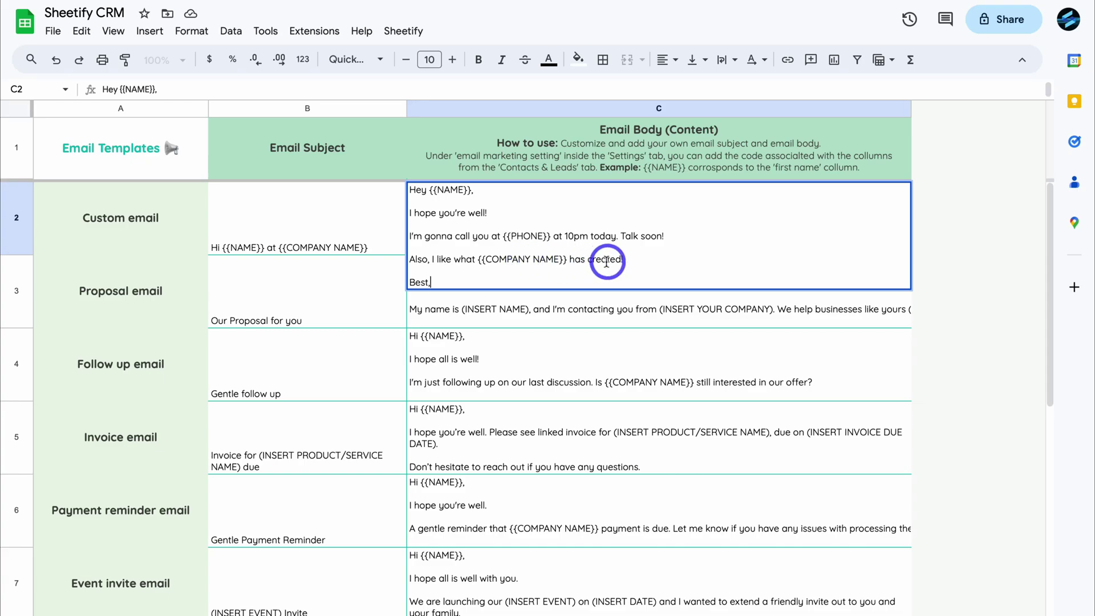
left_click(604, 339)
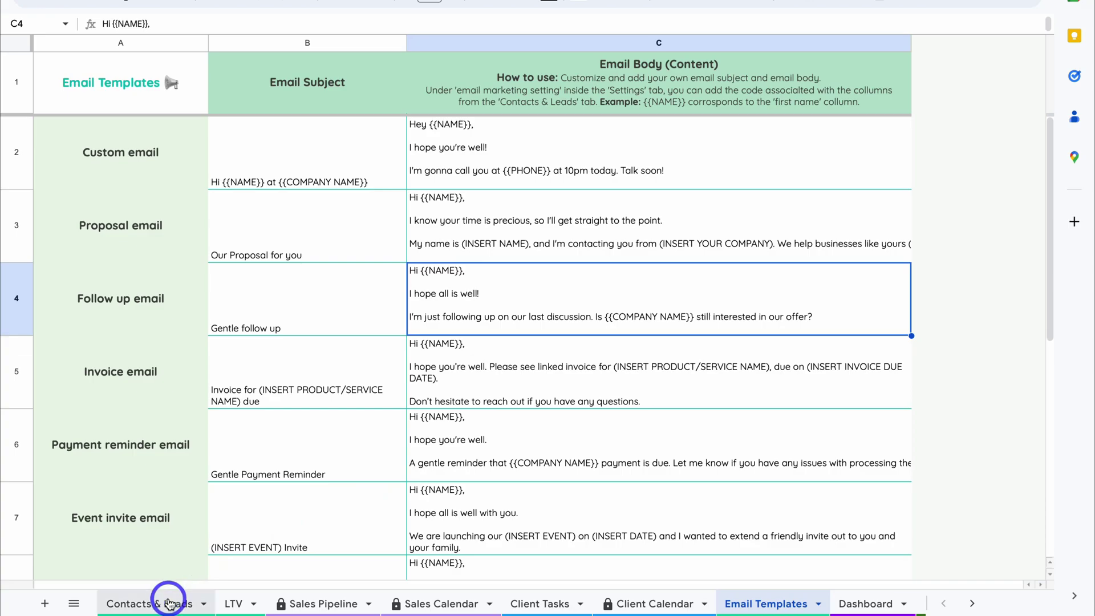
scroll(642, 604, "right", 3)
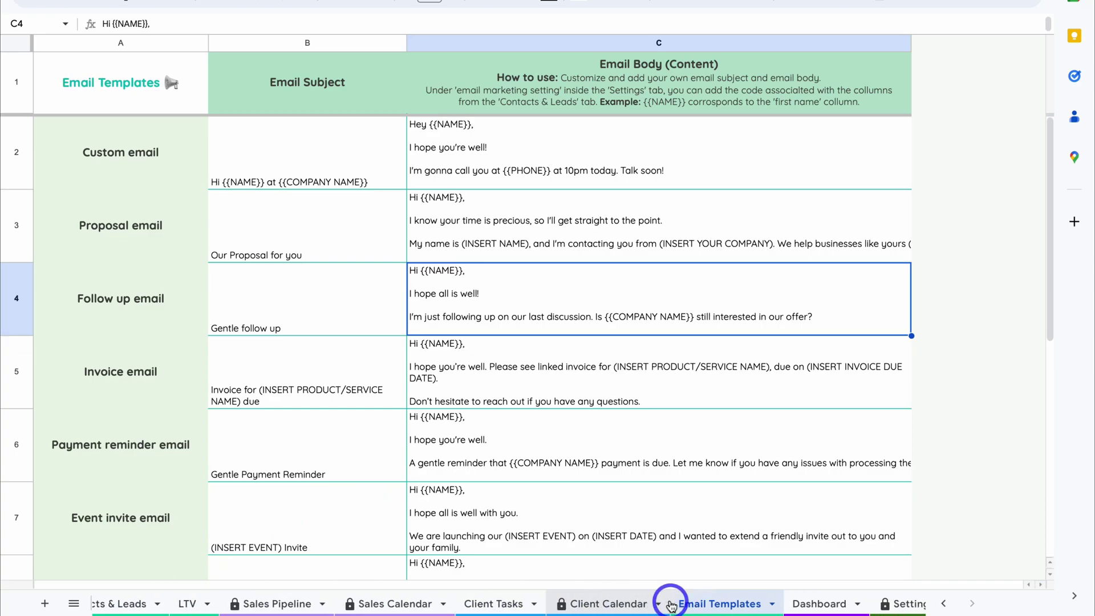
left_click(873, 604)
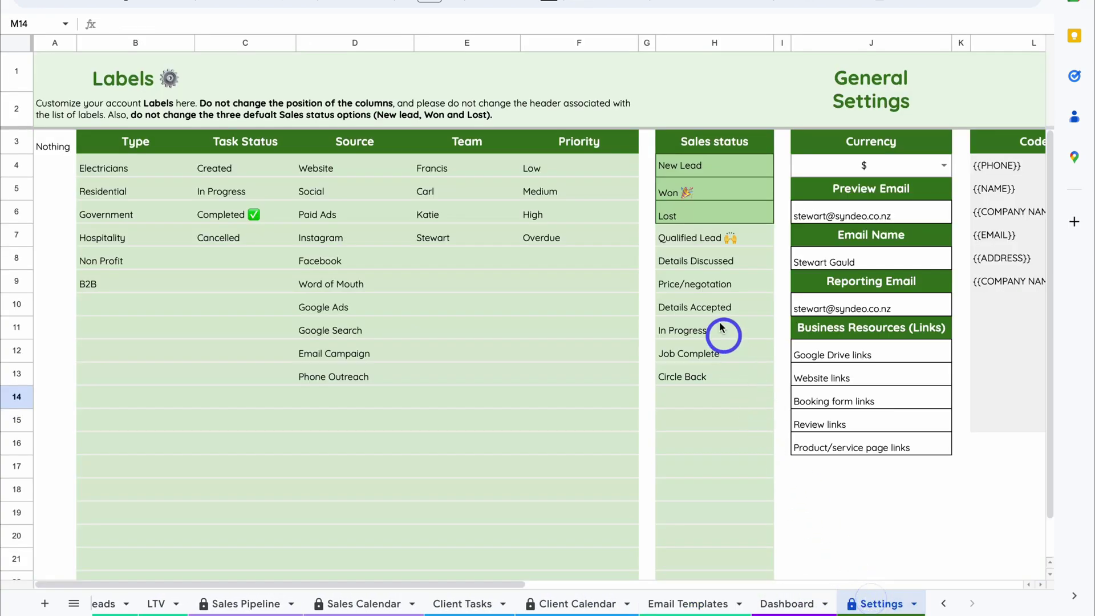
scroll(720, 326, "right", 5)
scroll(720, 326, "right", 2)
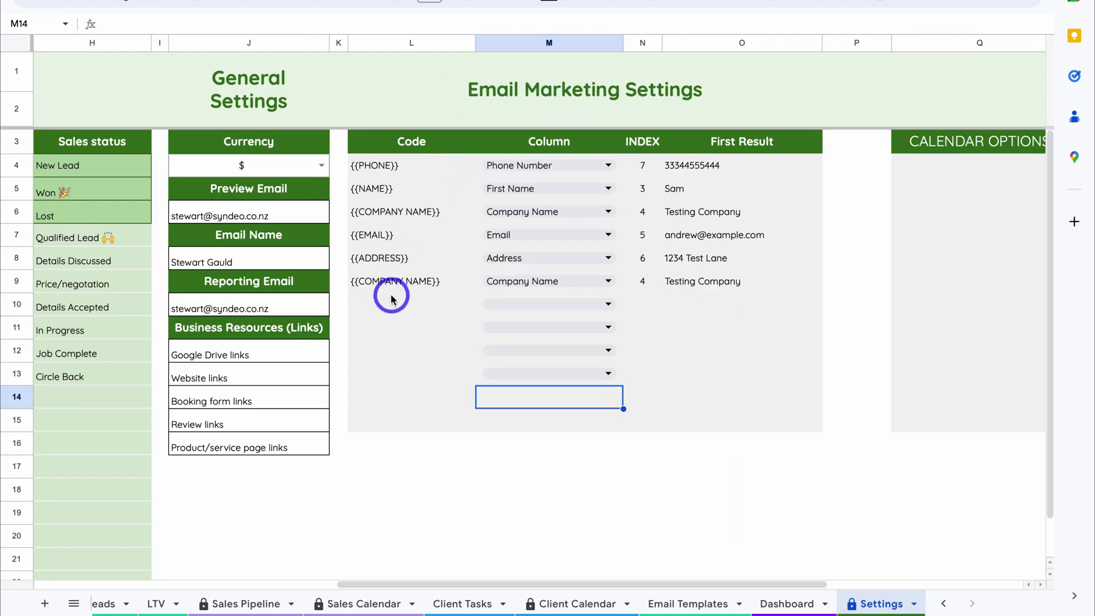
left_click(609, 304)
scroll(580, 371, "down", 1)
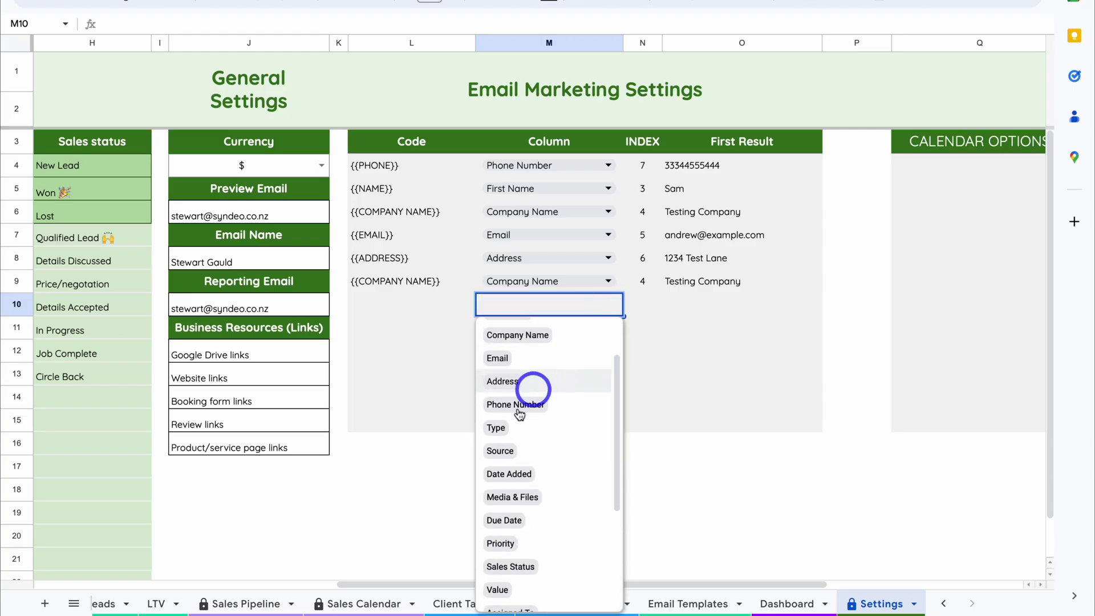
scroll(533, 427, "down", 1)
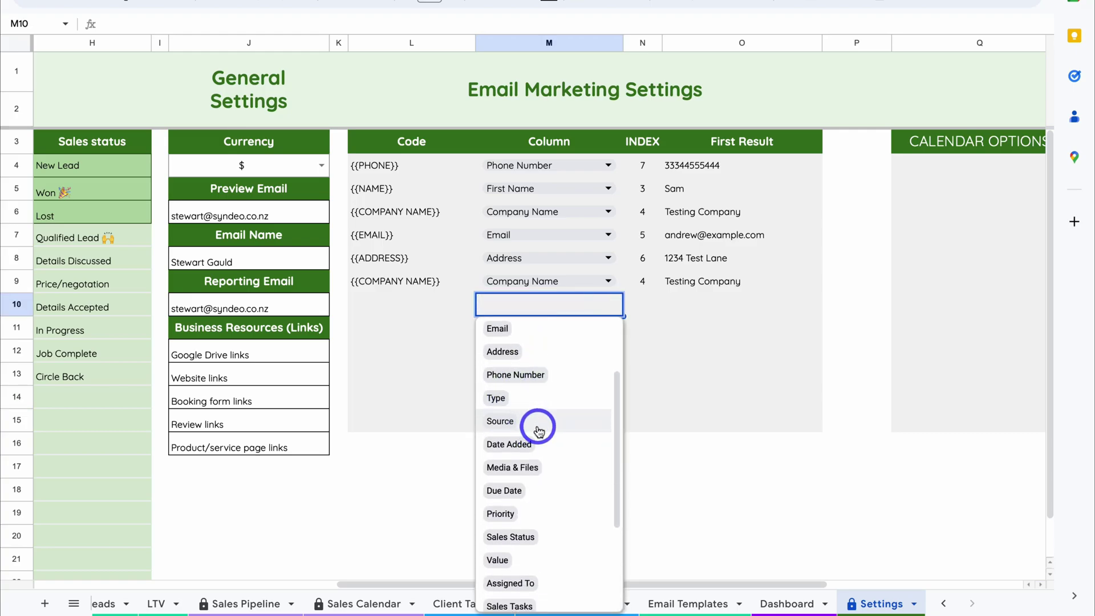
scroll(537, 425, "down", 2)
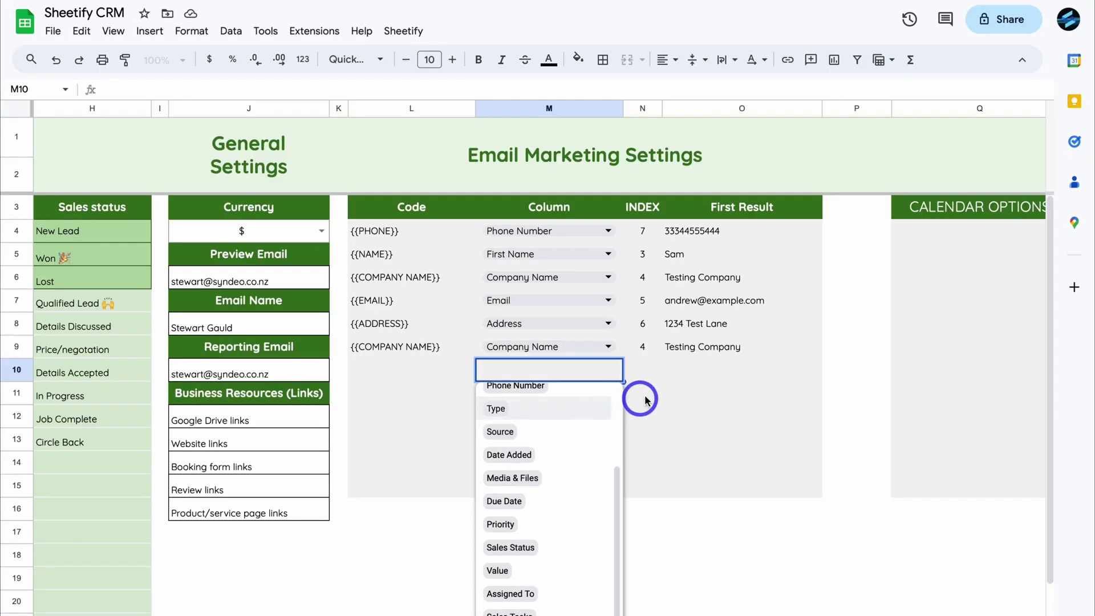
left_click(646, 399)
left_click(403, 370)
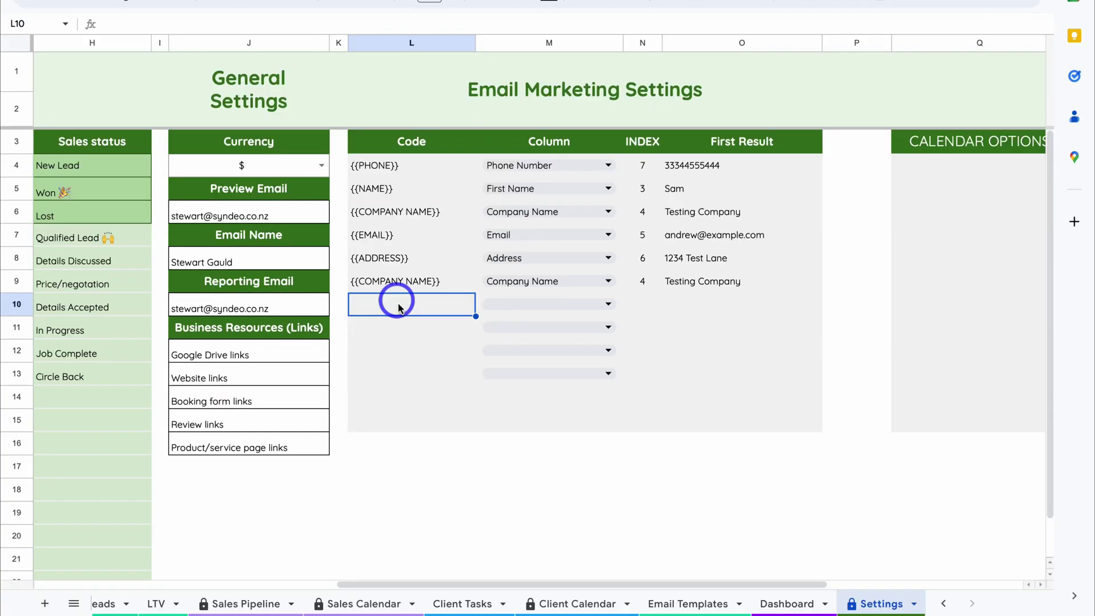
left_click(681, 598)
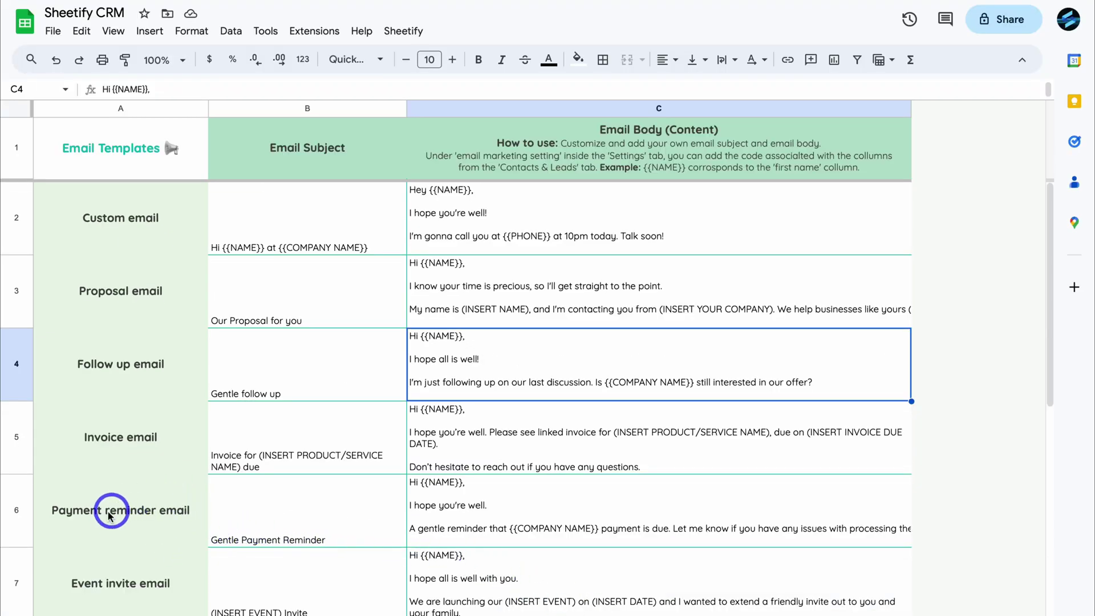
Check the Payment reminder subject in B6 and expand its C6 body, ending 'Thanks,'.
left_click(268, 516)
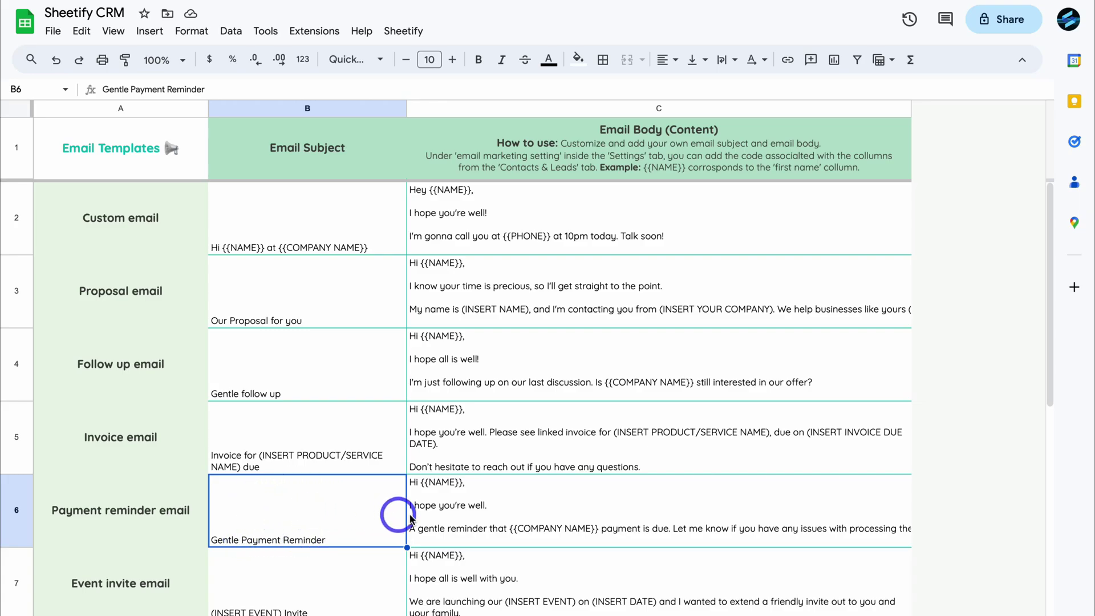
left_click(468, 514)
double_click(468, 508)
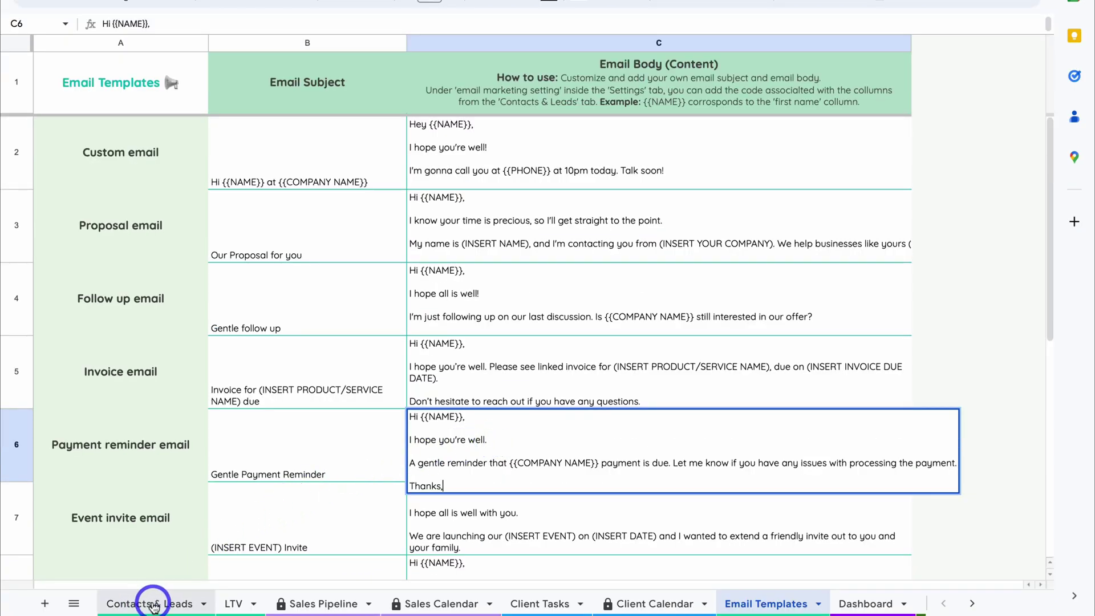
Filter Contacts & Leads to hide (Blanks) under Invoice Sent and Paid under Invoice Status.
left_click(153, 605)
scroll(474, 502, "right", 10)
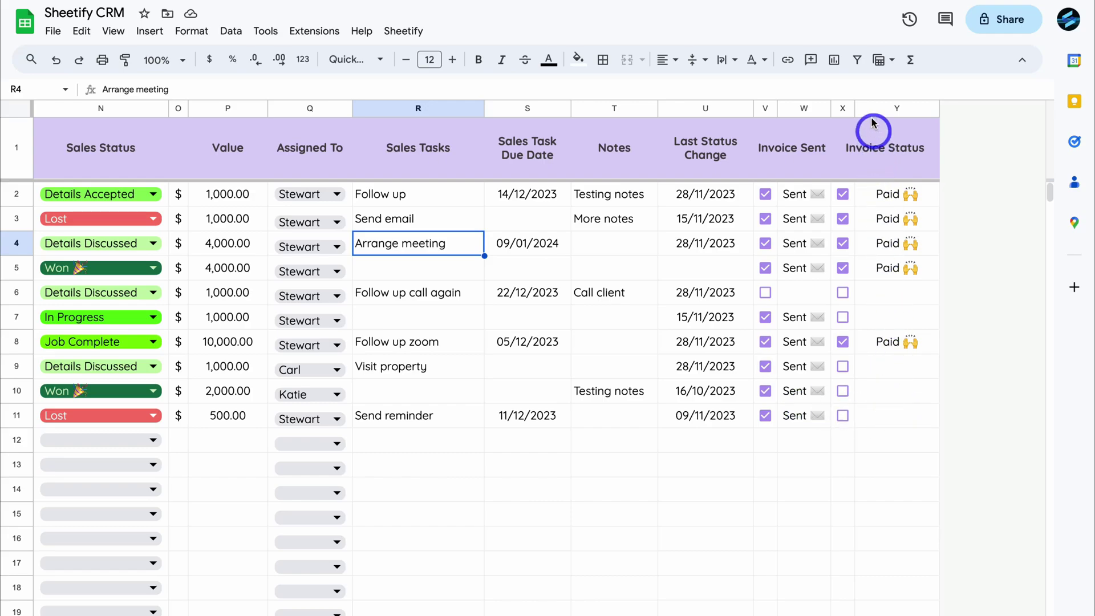
left_click(858, 60)
left_click(823, 149)
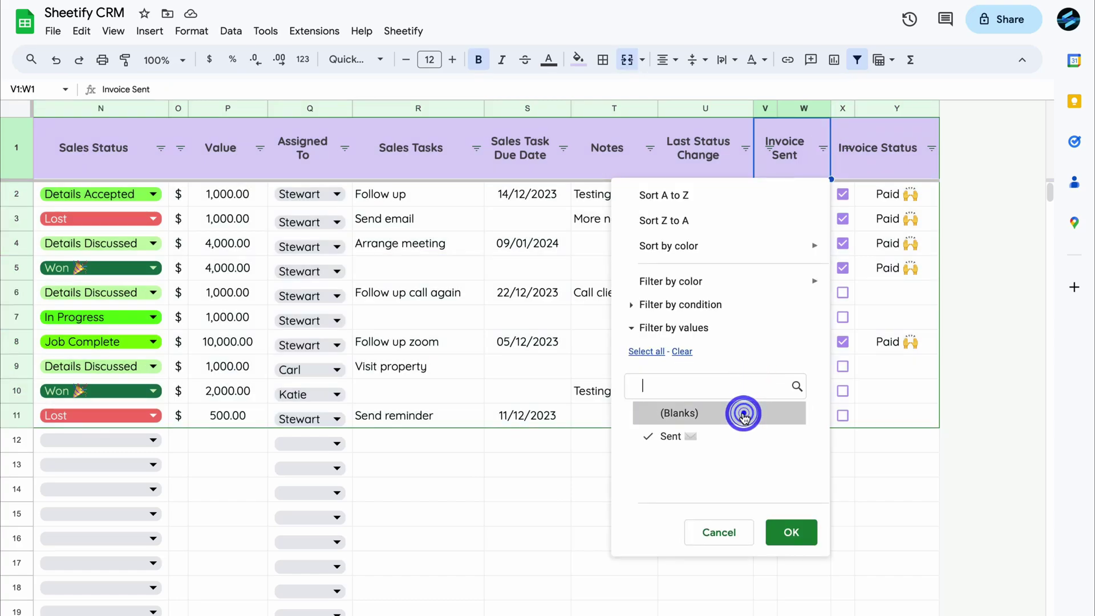
left_click(788, 530)
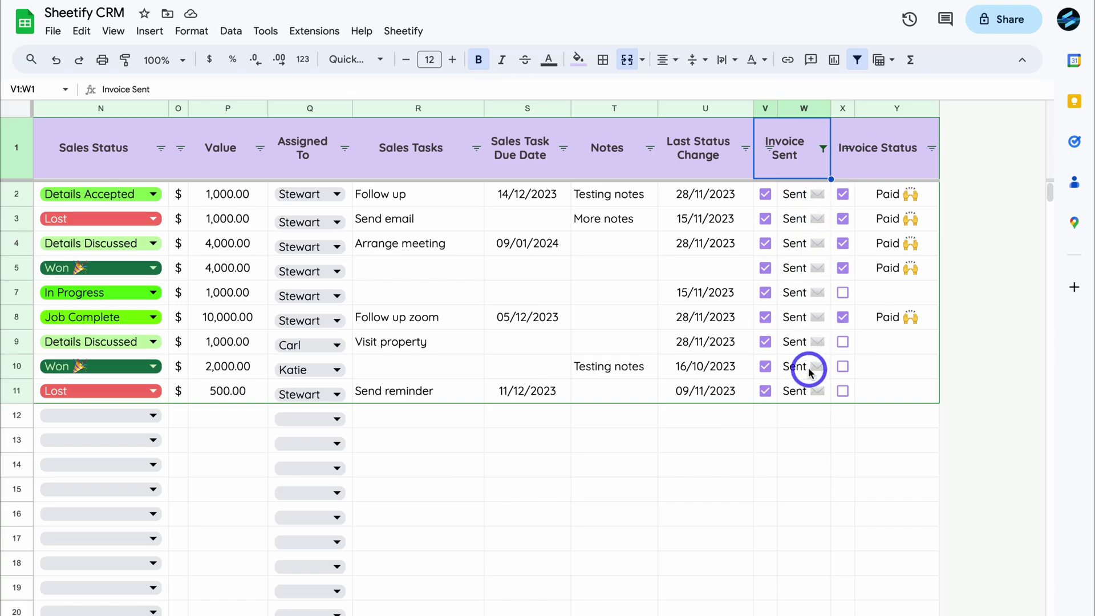
left_click(932, 149)
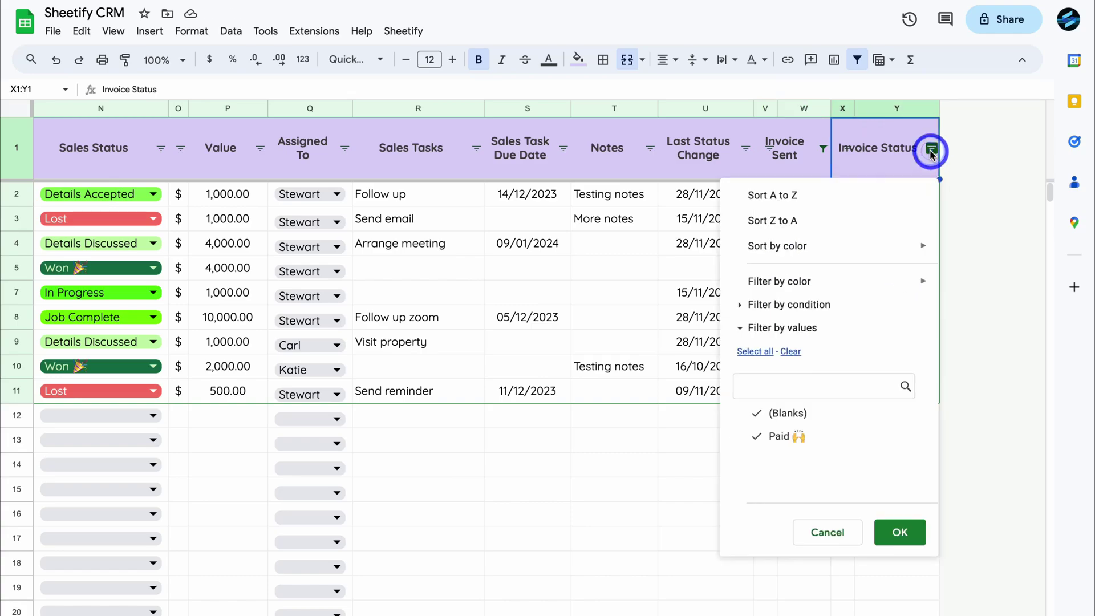
left_click(830, 438)
left_click(900, 533)
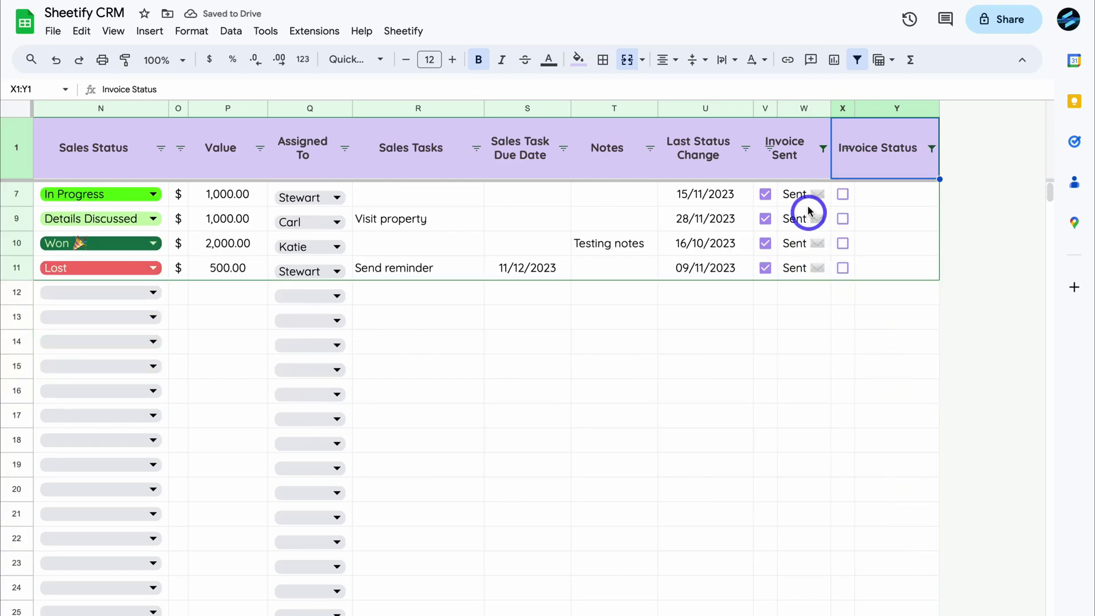
scroll(793, 240, "left", 10)
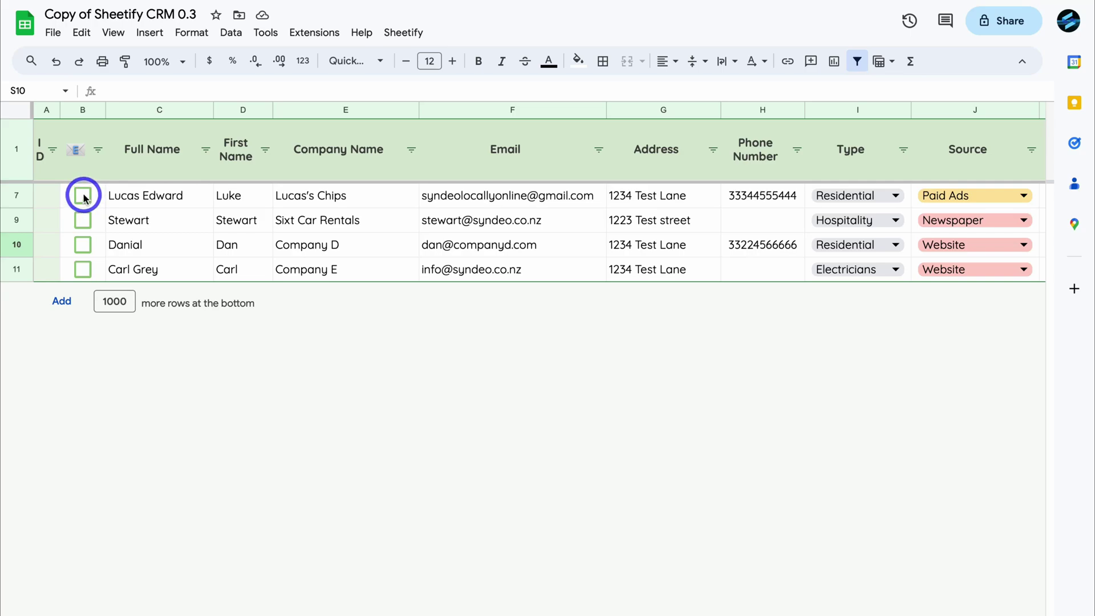
Tick the send checkboxes in B7, B9 and B11, leaving the Company D contact in B10 unticked.
left_click(82, 196)
left_click(83, 220)
left_click(83, 245)
left_click(83, 269)
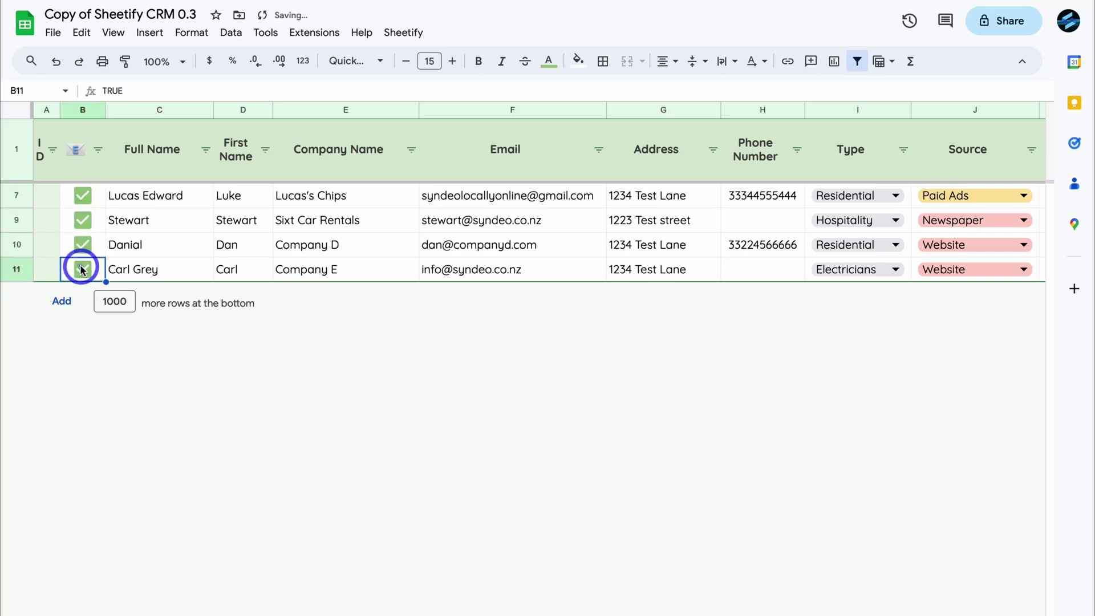
left_click(83, 245)
left_click(83, 220)
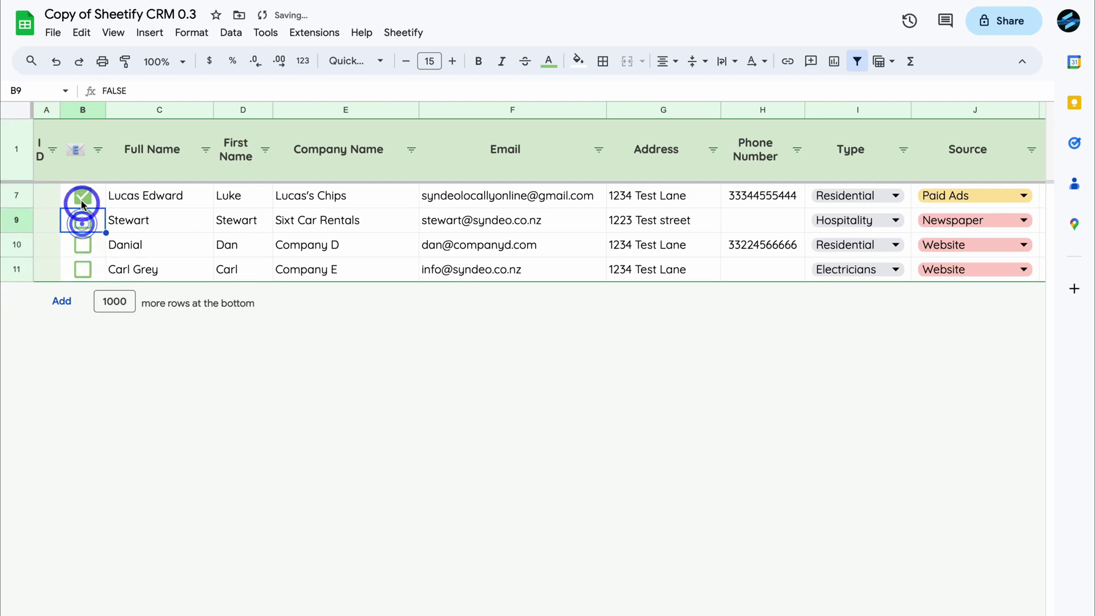
left_click(80, 197)
left_click(80, 196)
left_click(72, 276, "shift")
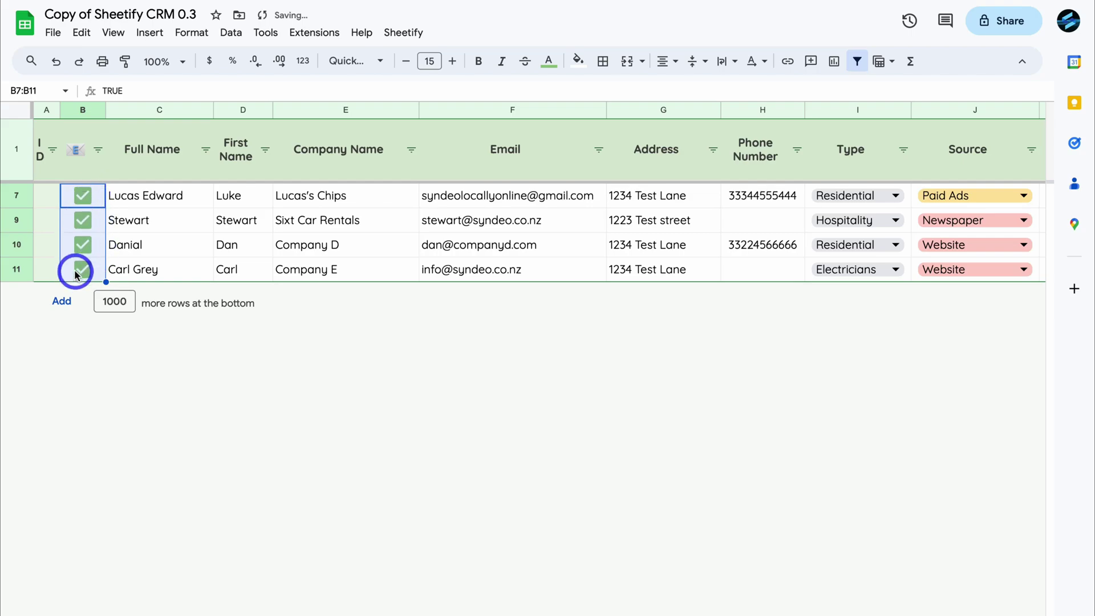
mouse_move(458, 210)
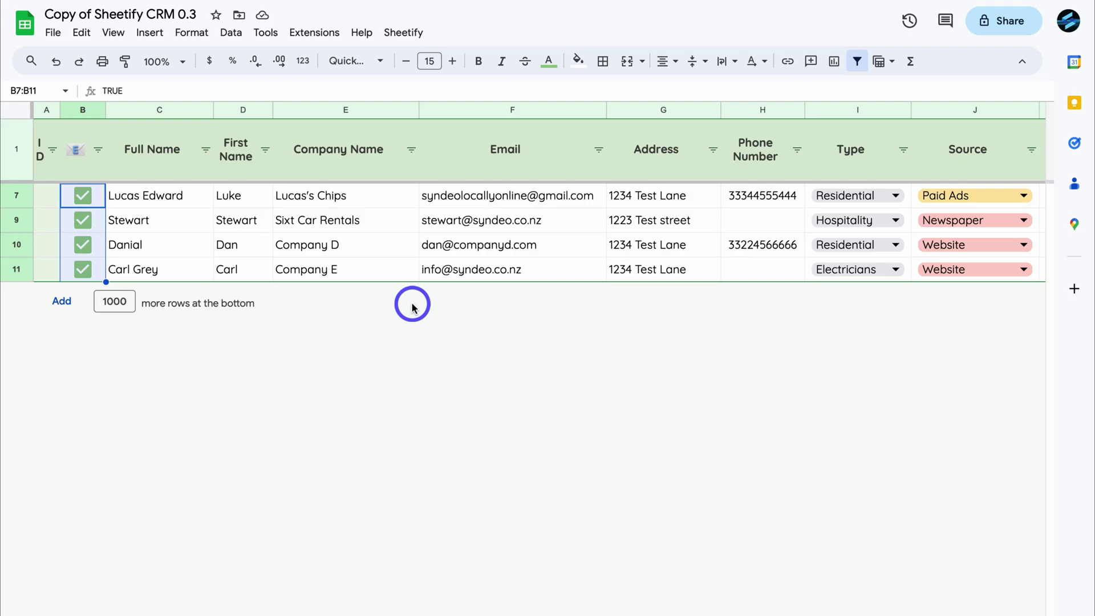
left_click(82, 245)
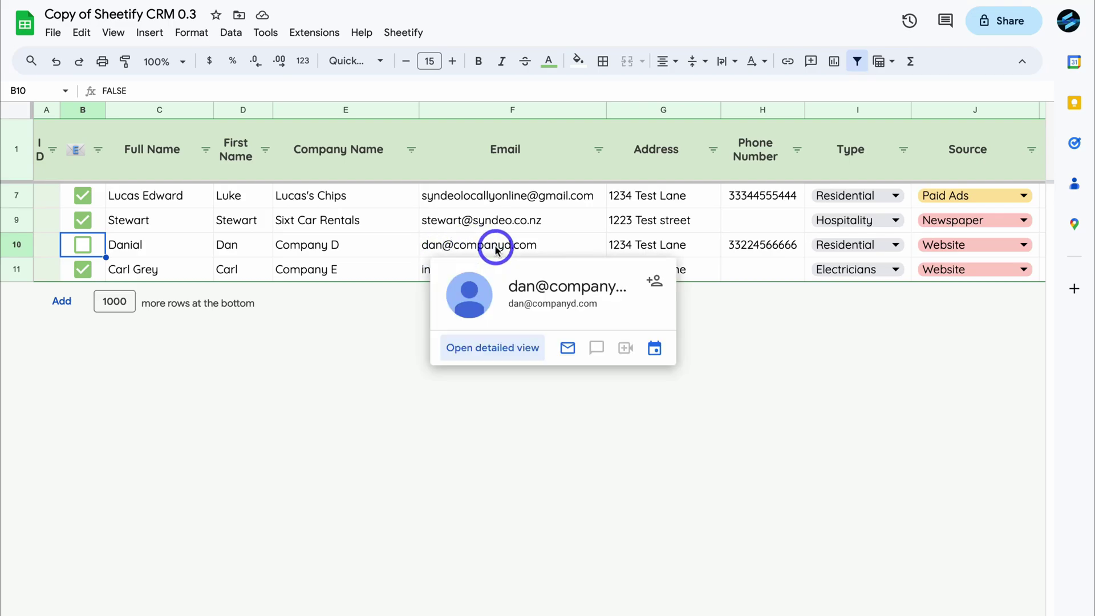
Choose Send Payment Reminder from the Sheetify Email Marketing menu.
left_click(401, 35)
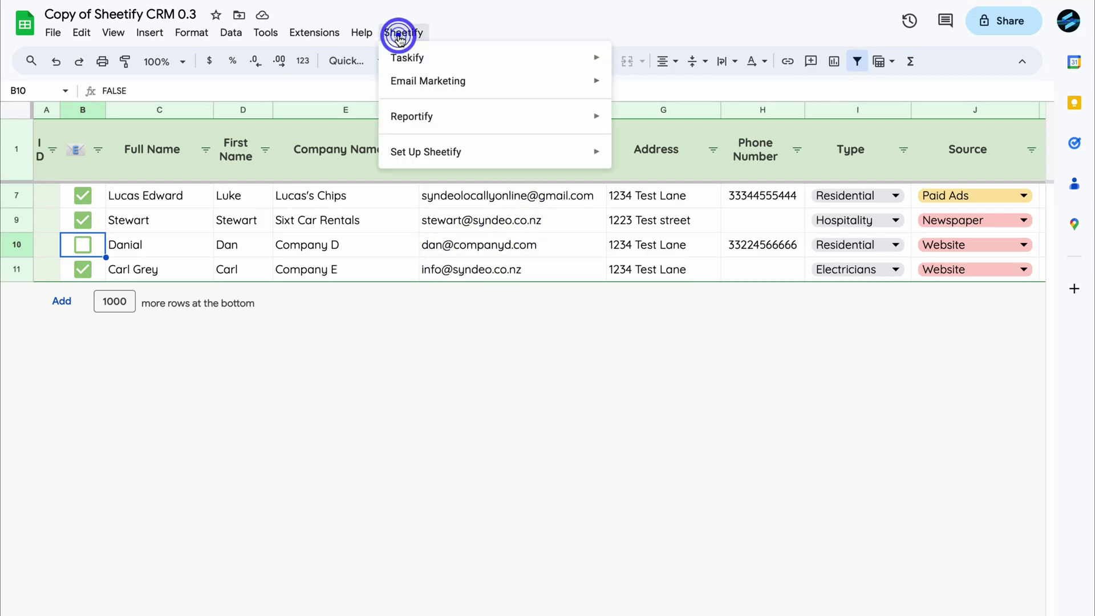
left_click(415, 81)
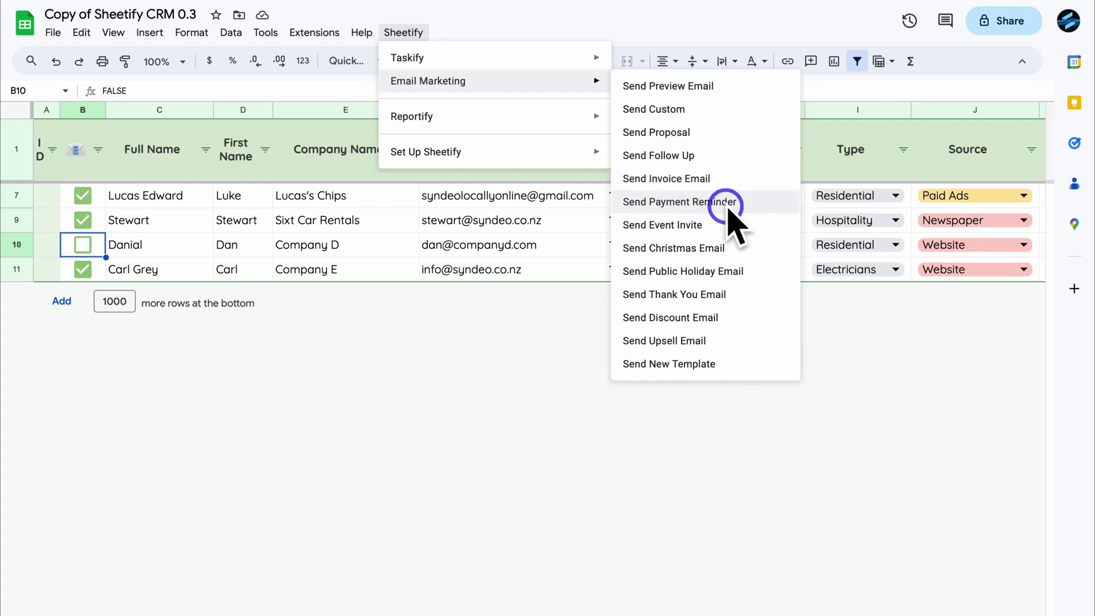
left_click(763, 206)
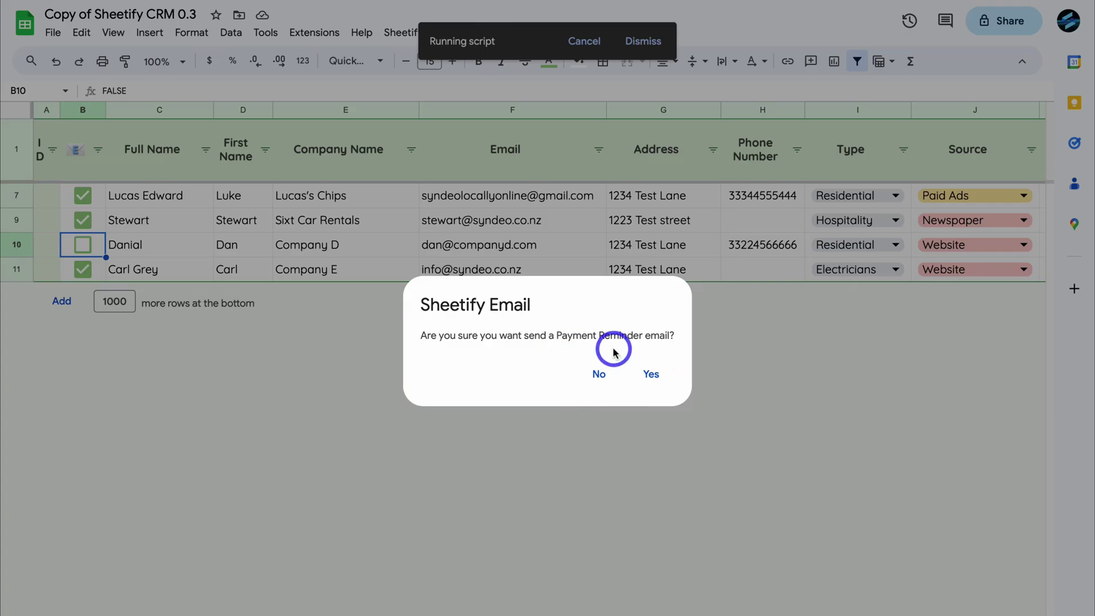
Answer Yes in the Sheetify Email confirmation to send the payment reminder.
left_click(652, 377)
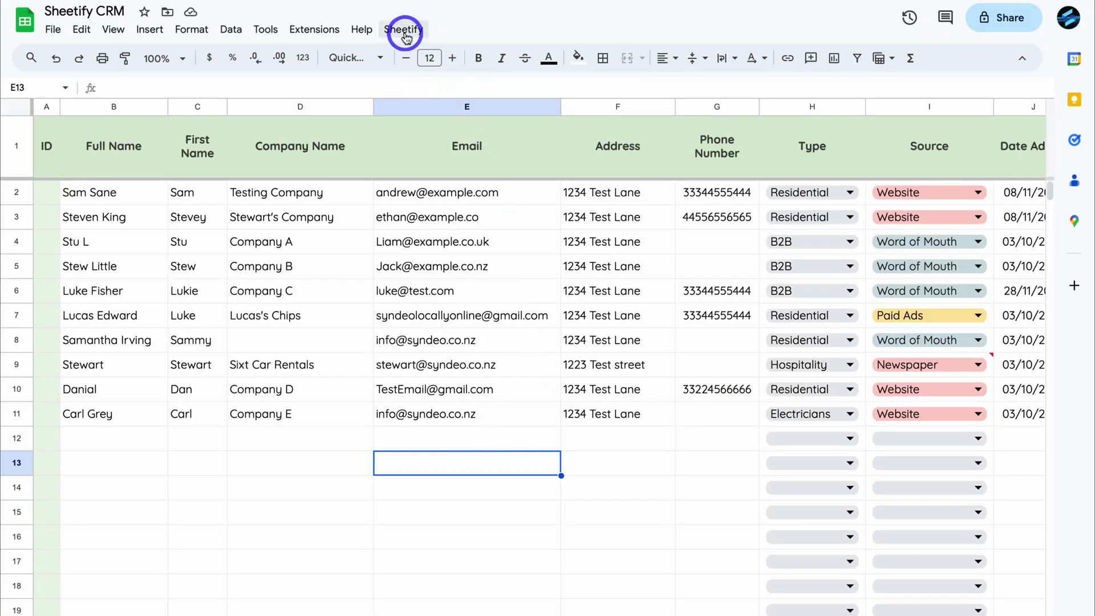
Show the Send submenu under Sheetify's Email Marketing menu.
left_click(403, 31)
mouse_move(427, 81)
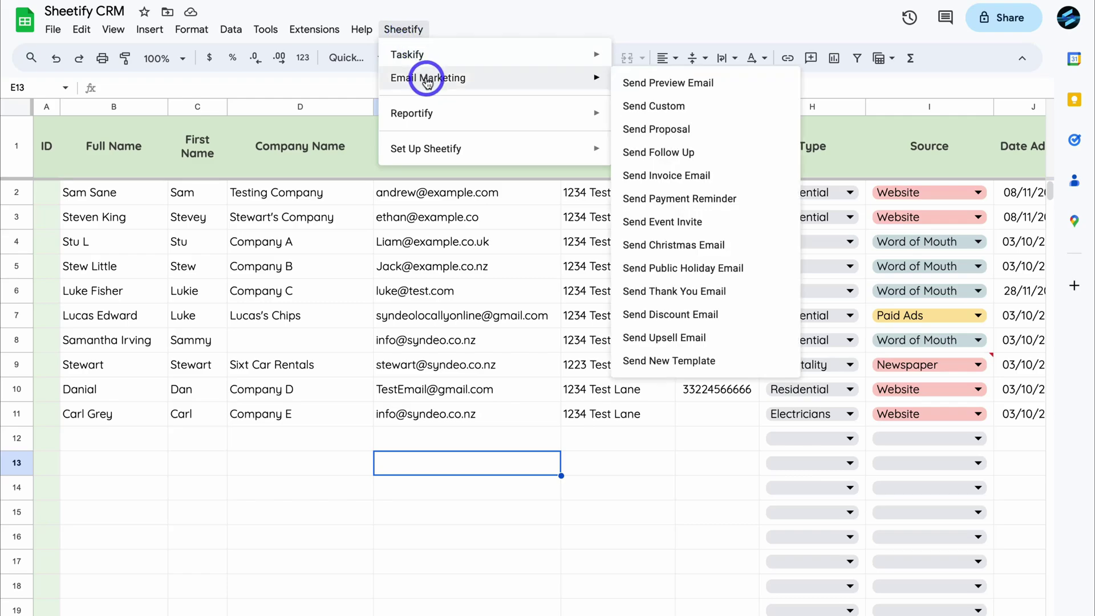